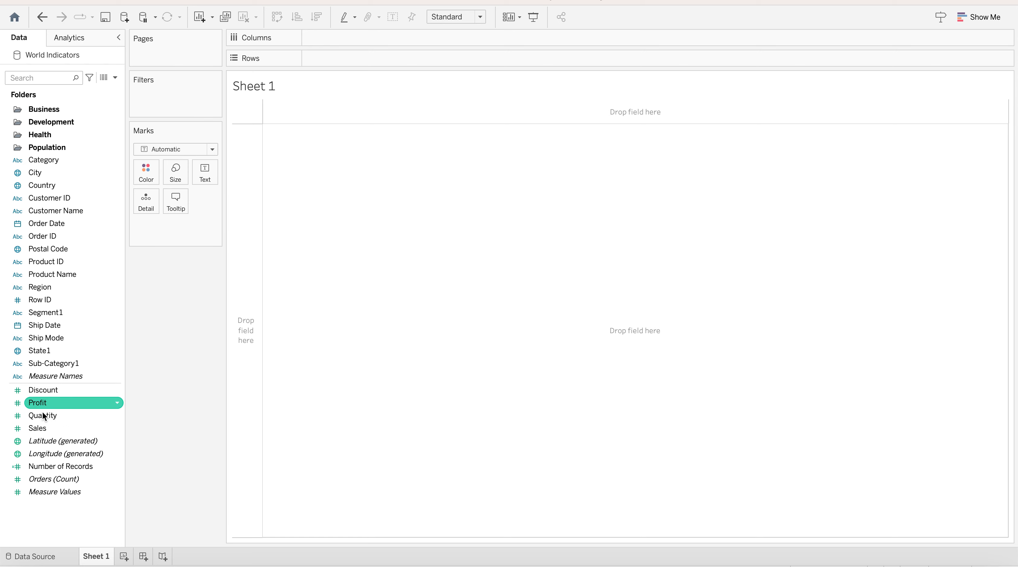
# Build a bar chart of Sales by Sub-Category1 and swap rows and columns so the bars run horizontally
pyautogui.doubleClick(40, 426)
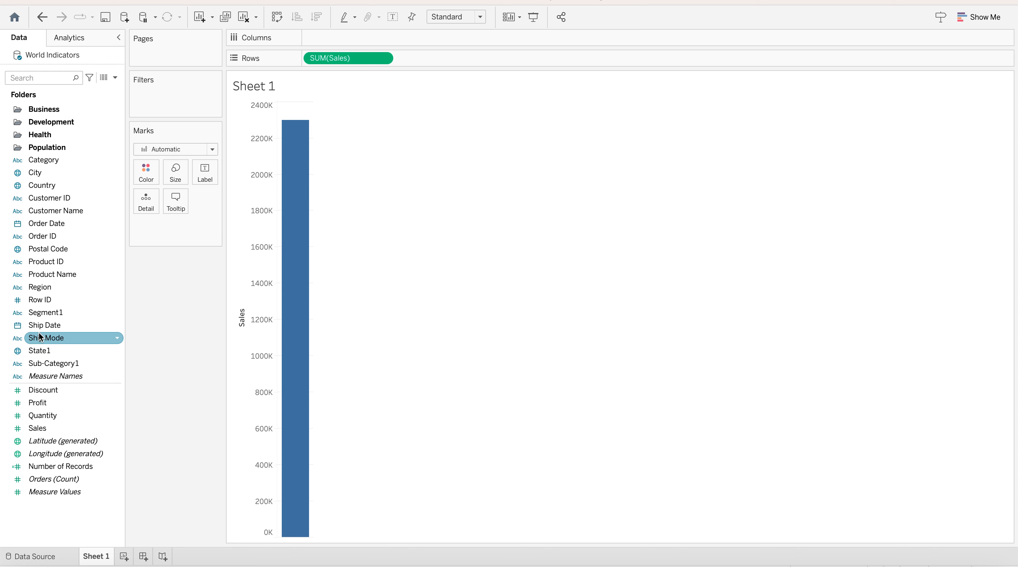
pyautogui.doubleClick(44, 363)
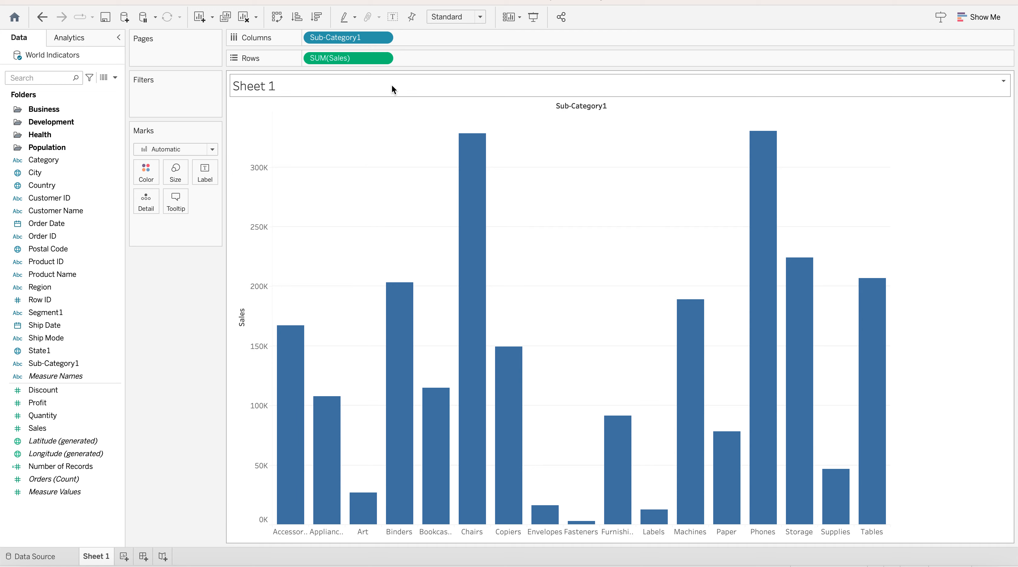
pyautogui.click(277, 17)
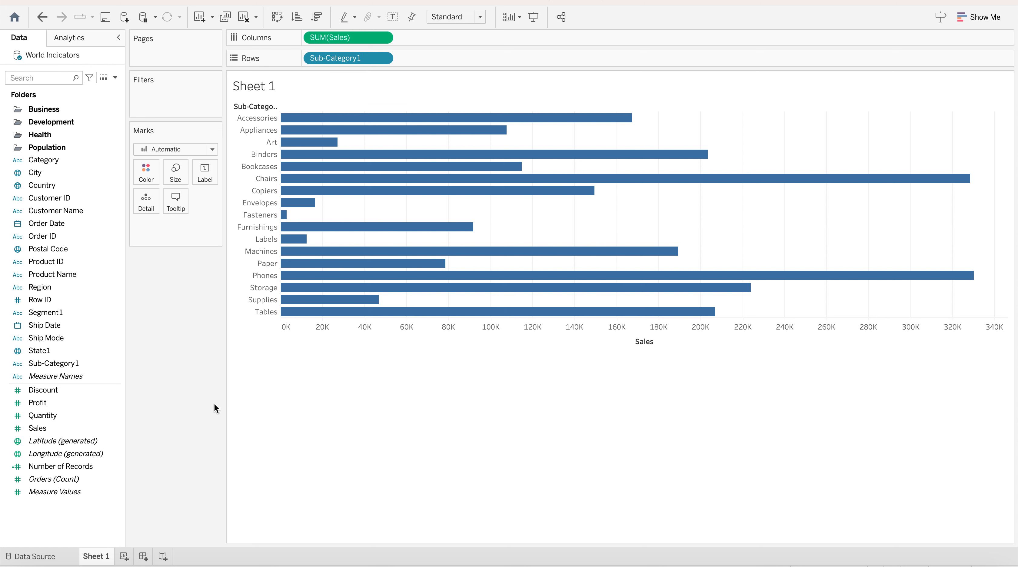
# Add Discount as a second measure beside Sales and sort the sub-categories in ascending order of Sales
pyautogui.click(59, 414)
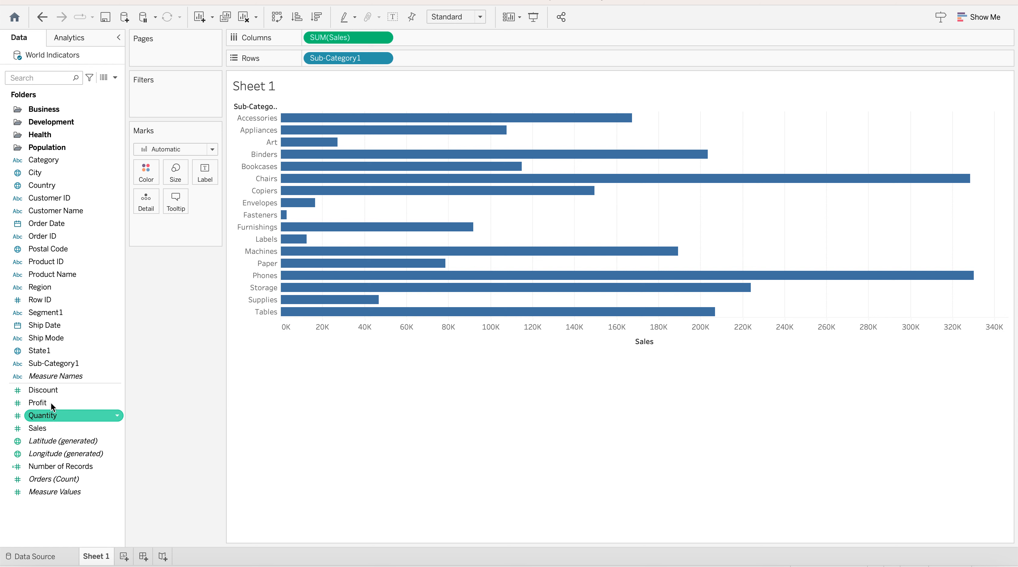
pyautogui.doubleClick(55, 394)
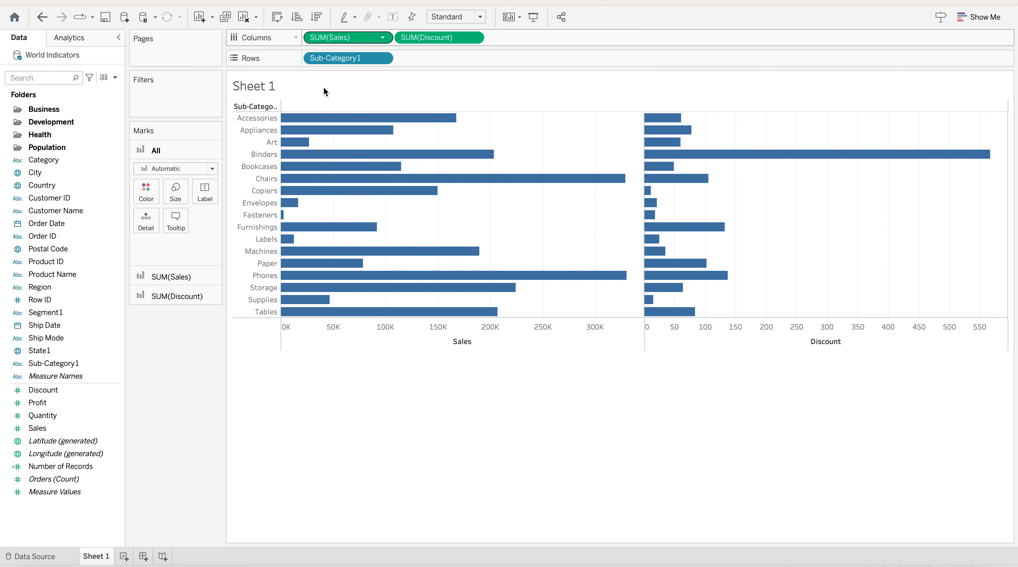
pyautogui.click(458, 343)
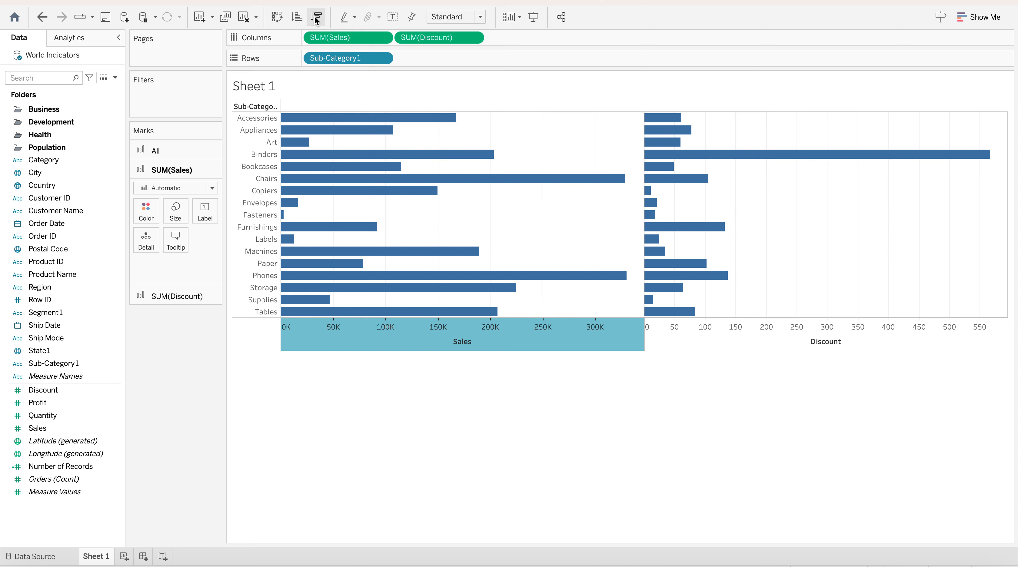
pyautogui.click(296, 17)
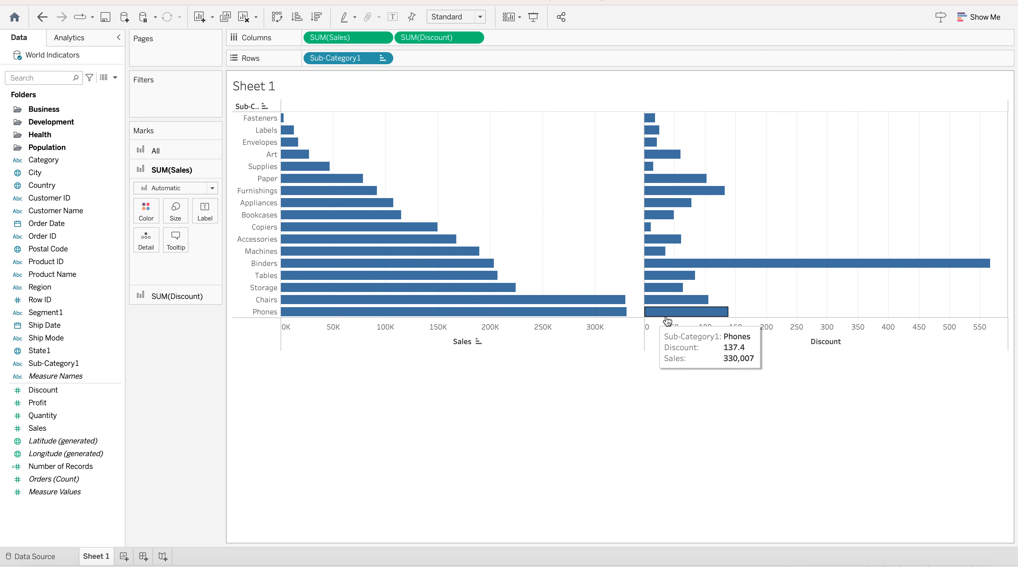
# Reverse the scale of the Sales axis so its bars extend away from the Discount bars
pyautogui.click(398, 346)
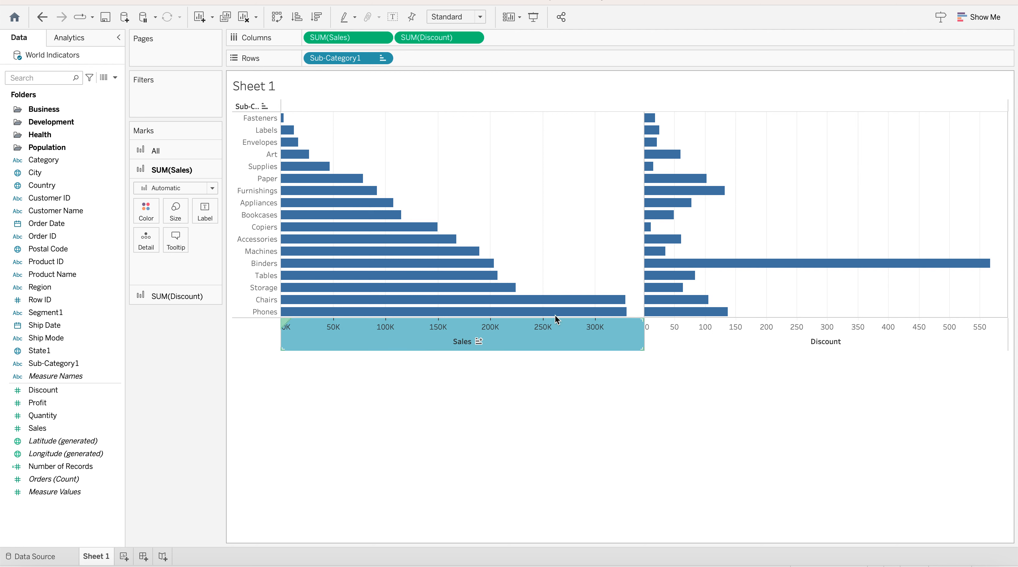
pyautogui.rightClick(552, 332)
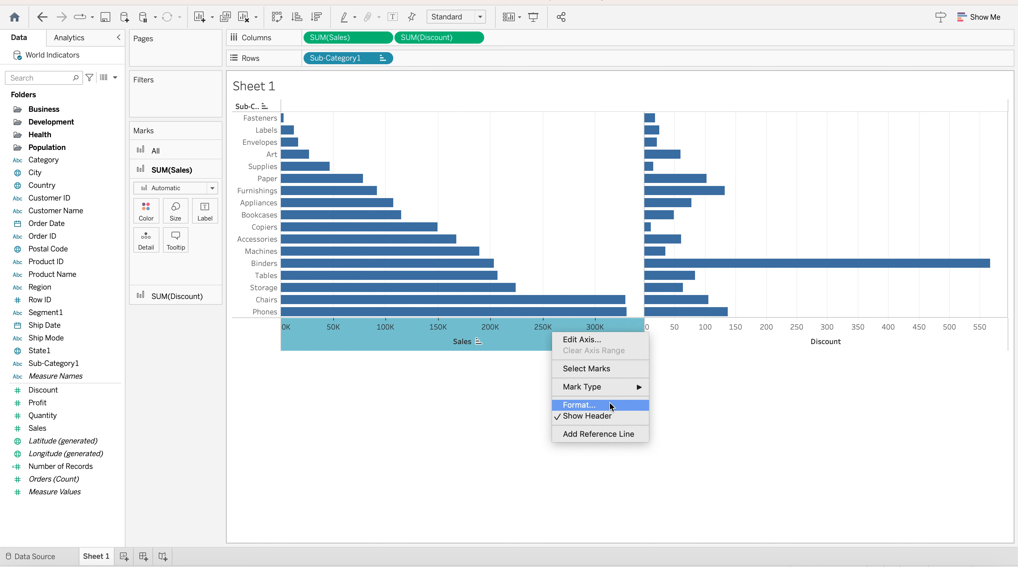
pyautogui.click(591, 341)
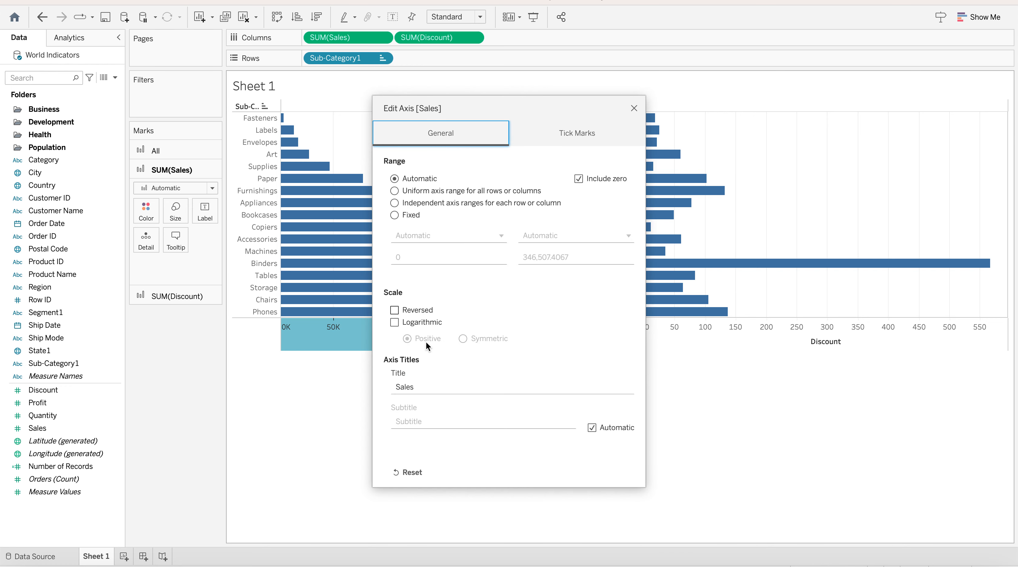
pyautogui.click(394, 311)
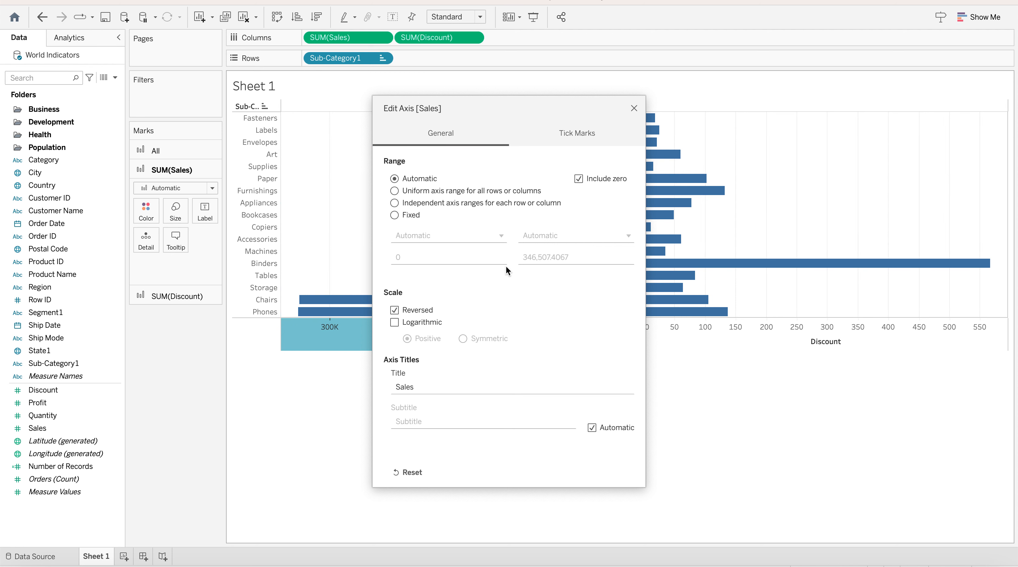
pyautogui.click(634, 108)
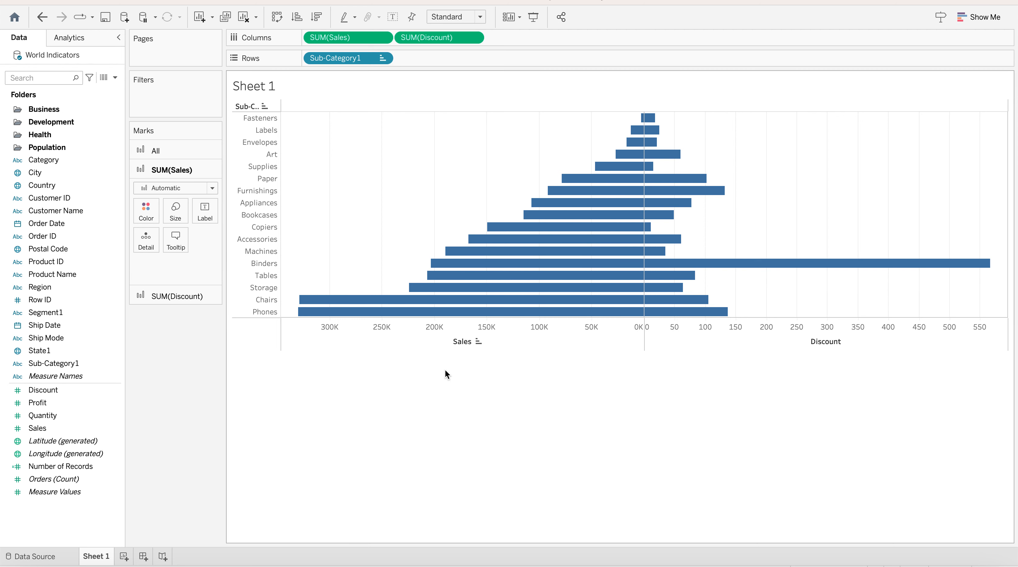
# Page the Sales and Discount chart by State1 so each state gets its own page
pyautogui.moveTo(547, 315)
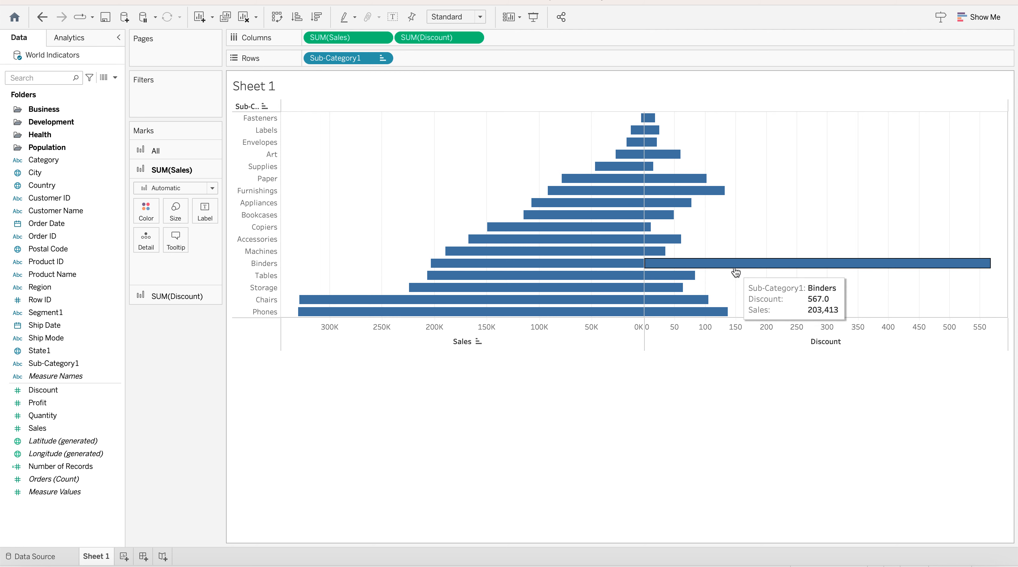
pyautogui.moveTo(662, 281)
pyautogui.moveTo(700, 263)
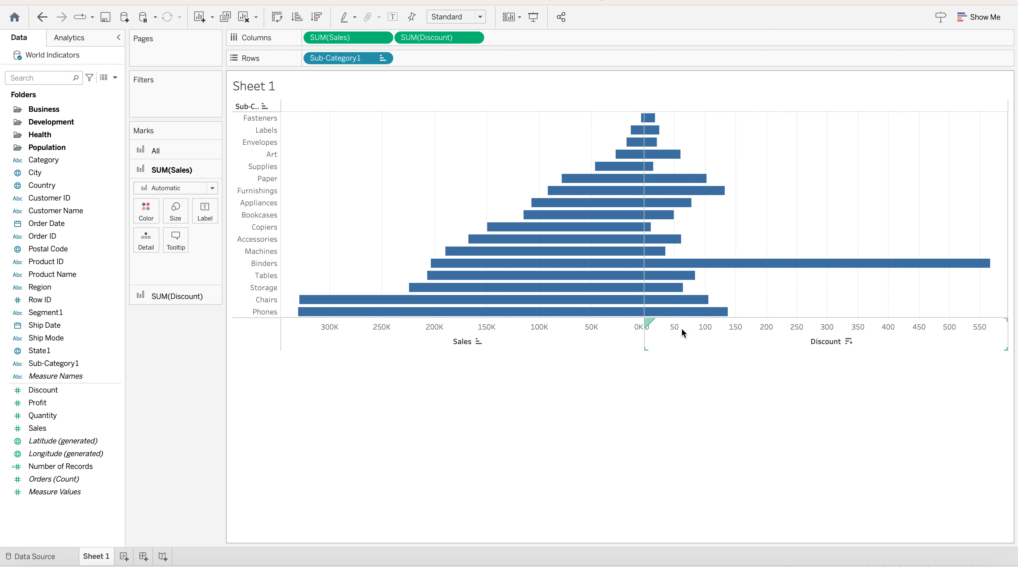
pyautogui.moveTo(756, 268)
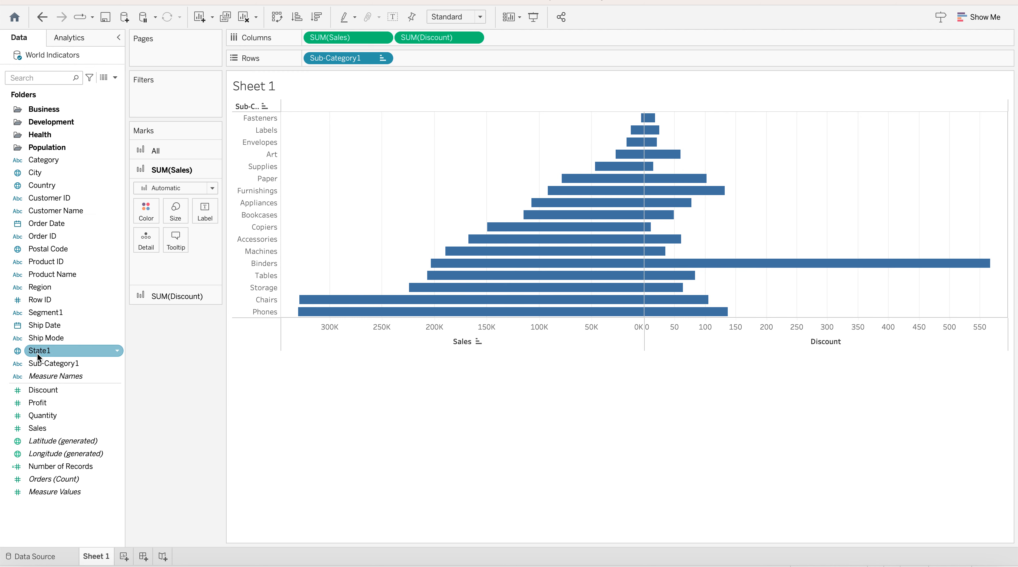
pyautogui.moveTo(36, 352); pyautogui.dragTo(141, 53)
pyautogui.moveTo(149, 51); pyautogui.dragTo(148, 53)
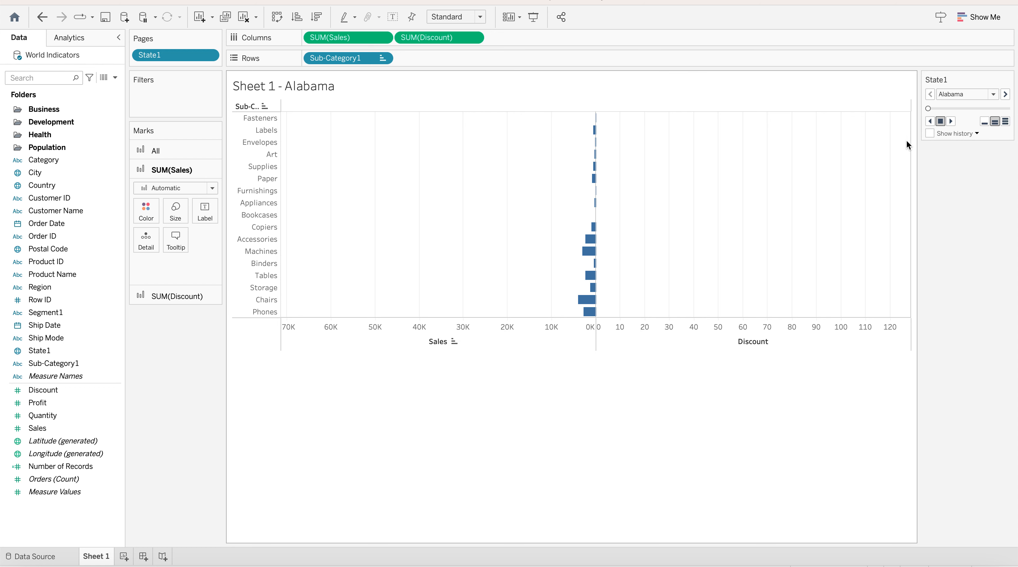
# Play through the state pages of the chart and set the playback to the fastest speed
pyautogui.click(992, 94)
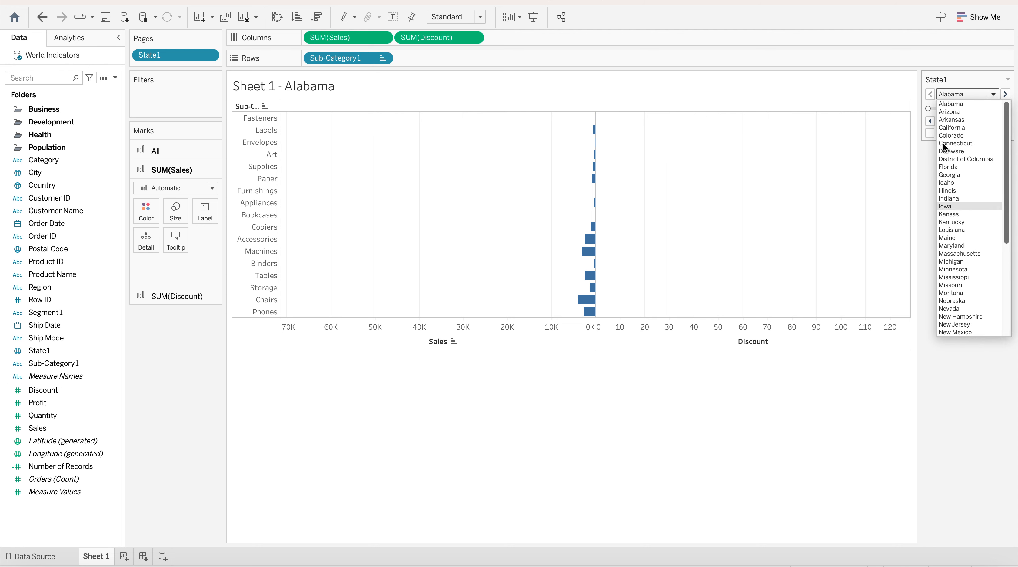
pyautogui.scroll(-6, 980, 230)
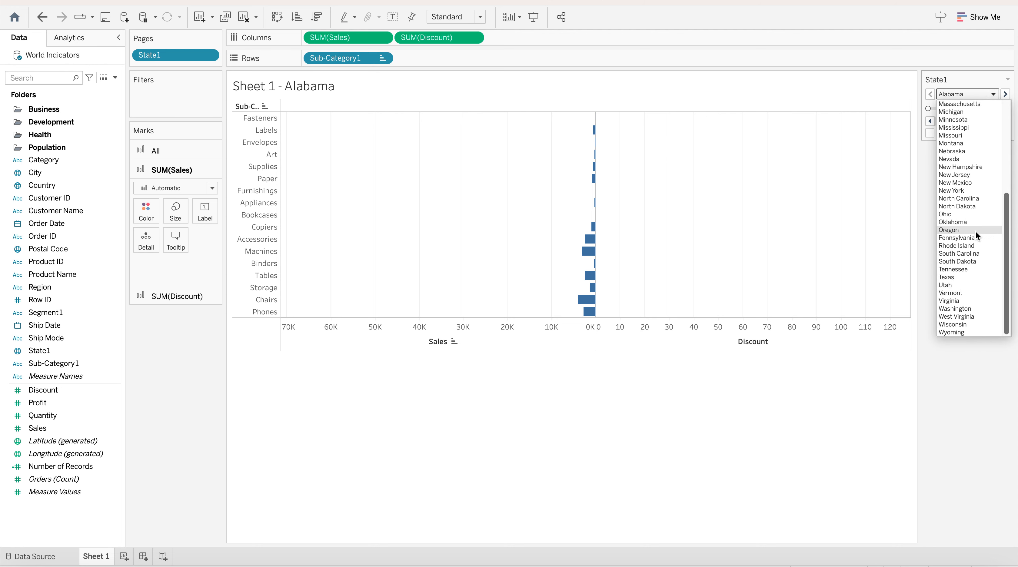
pyautogui.scroll(6, 977, 231)
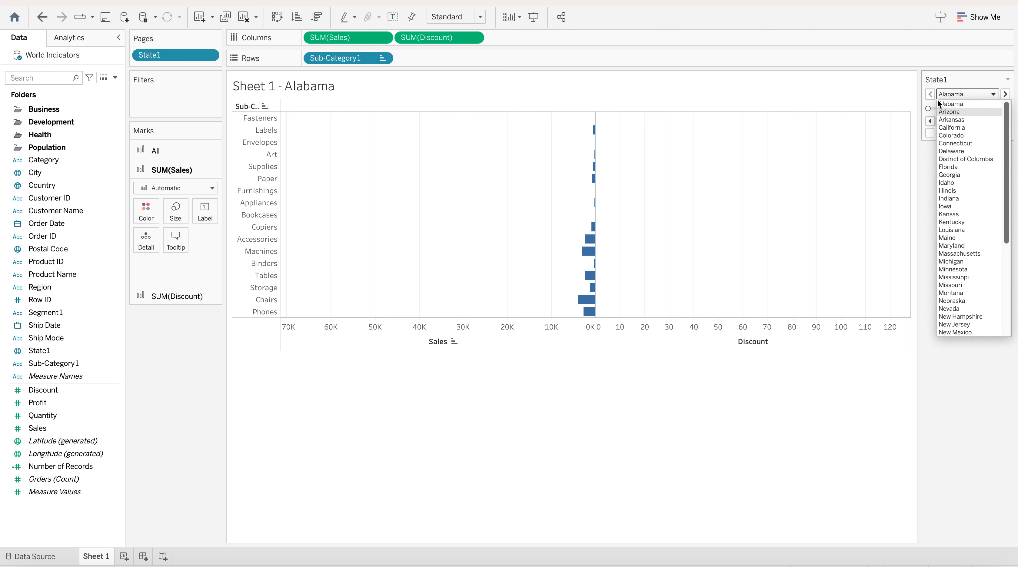
pyautogui.click(964, 362)
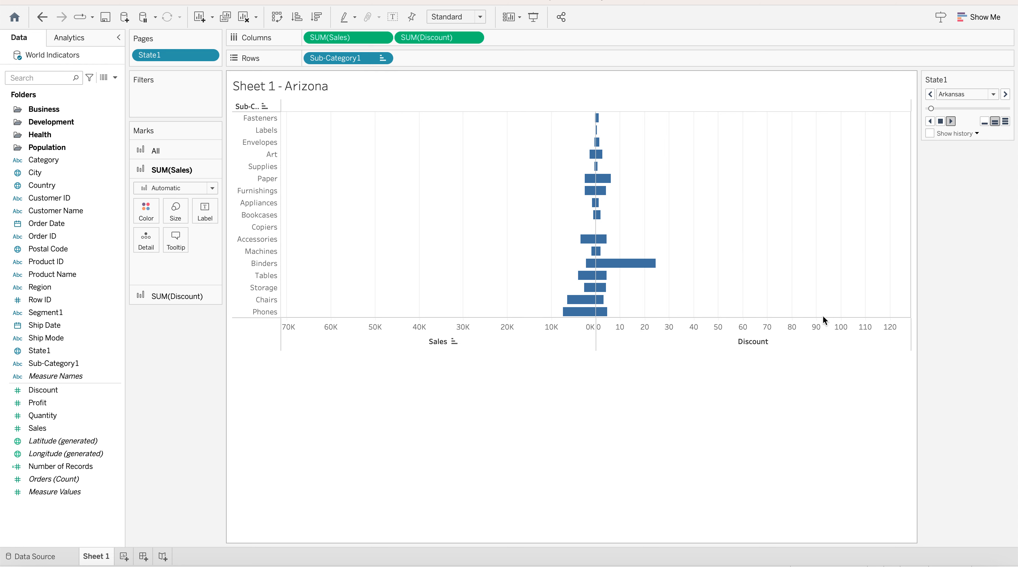
pyautogui.moveTo(609, 264)
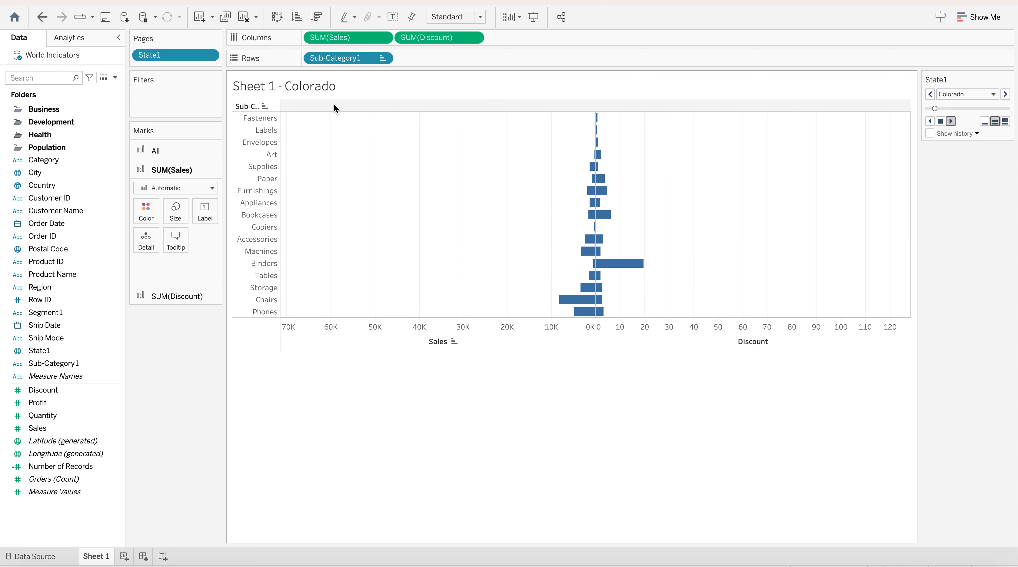
pyautogui.moveTo(599, 297)
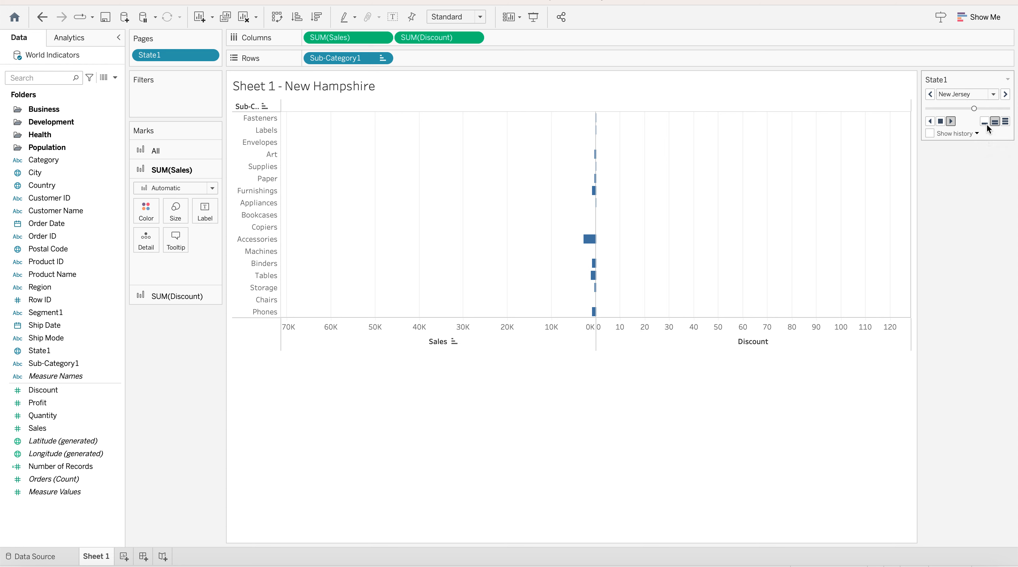
pyautogui.click(1006, 124)
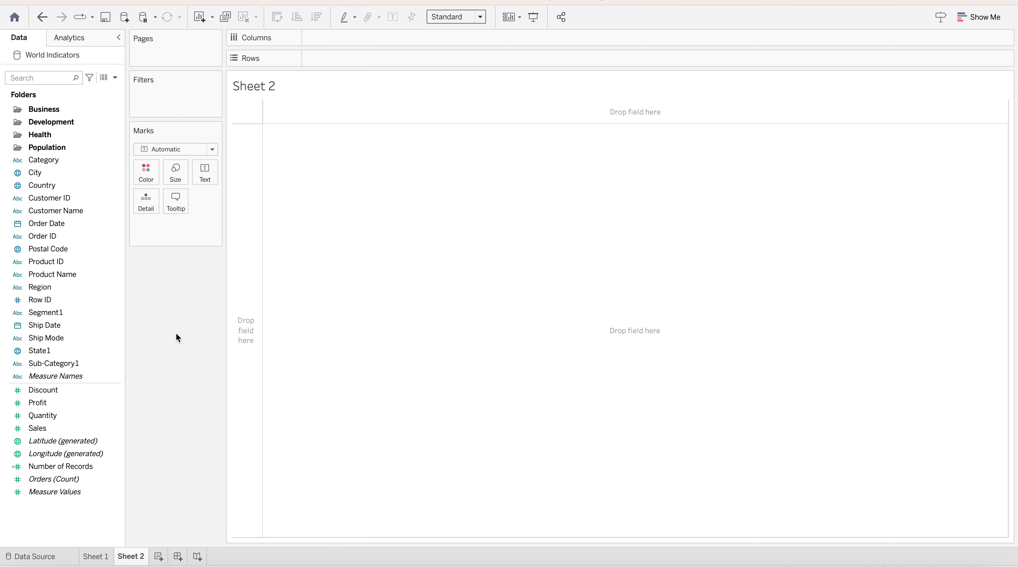
# Plot Sales against Order Date as a line chart on Sheet 2, using continuous months with year
pyautogui.doubleClick(40, 430)
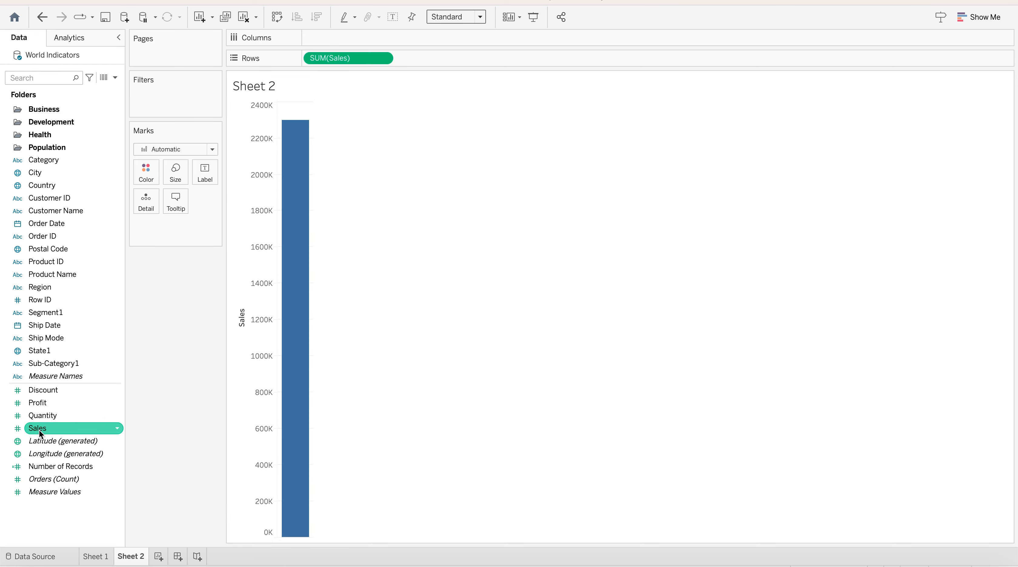
pyautogui.doubleClick(51, 224)
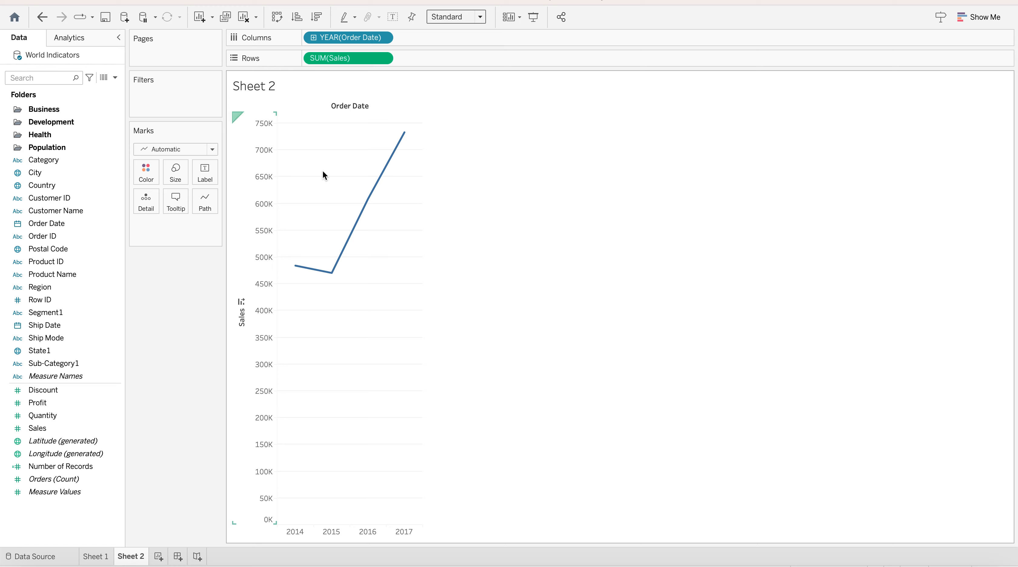
pyautogui.click(387, 40)
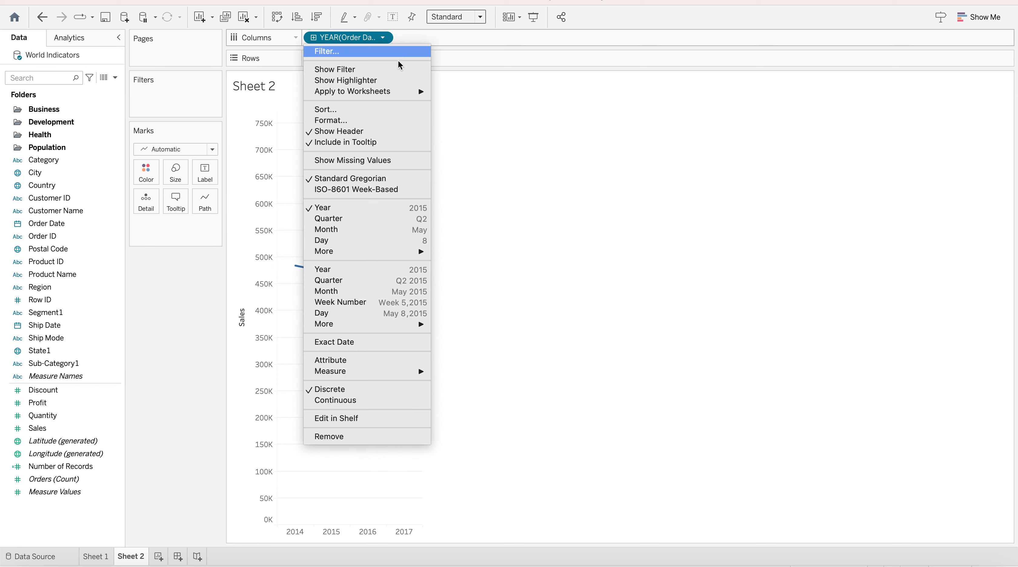
pyautogui.click(383, 294)
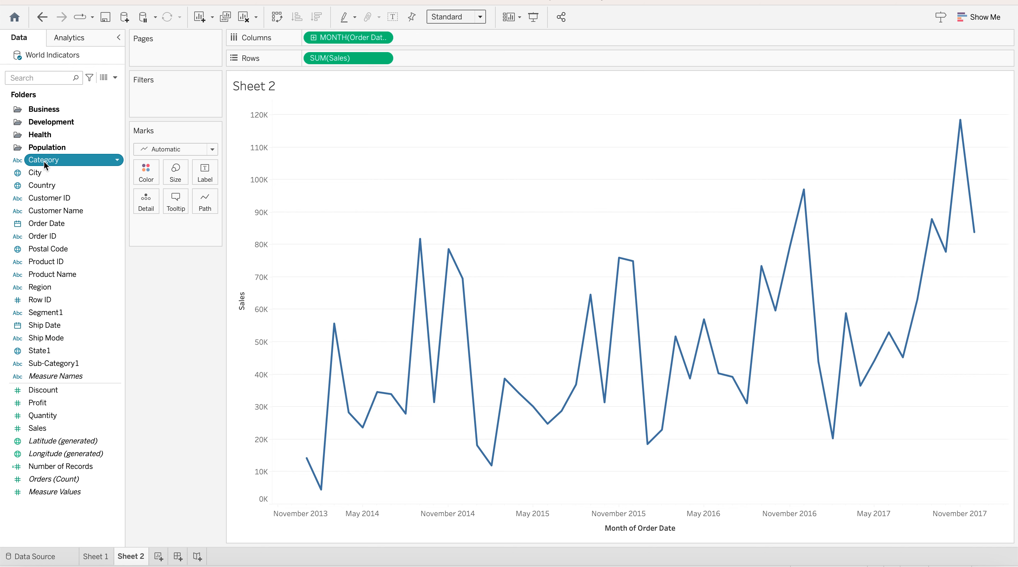
# Color the Sales lines by Category and page the view by month of Order Date
pyautogui.moveTo(44, 162); pyautogui.dragTo(146, 171)
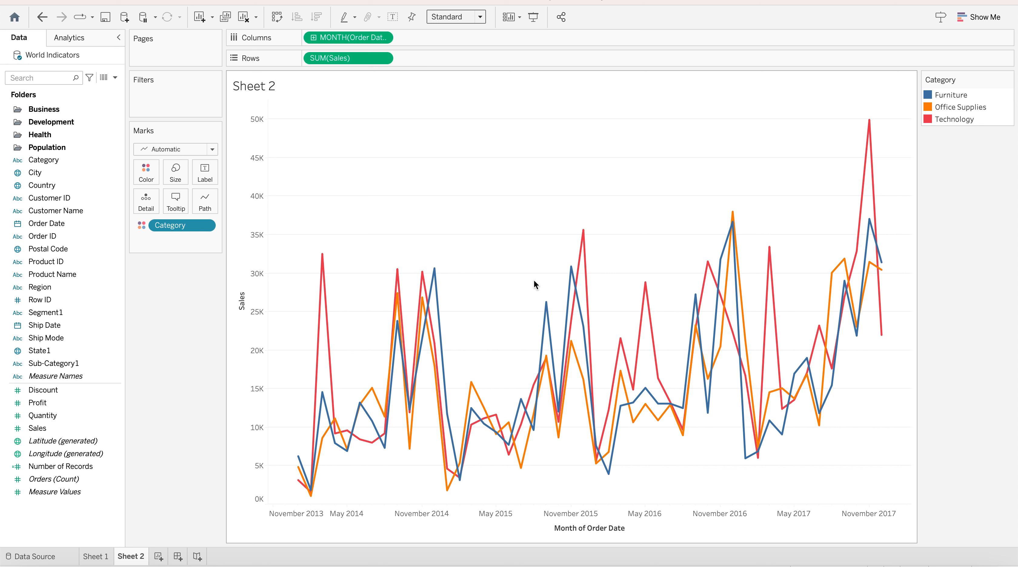
pyautogui.moveTo(506, 440)
pyautogui.moveTo(354, 513)
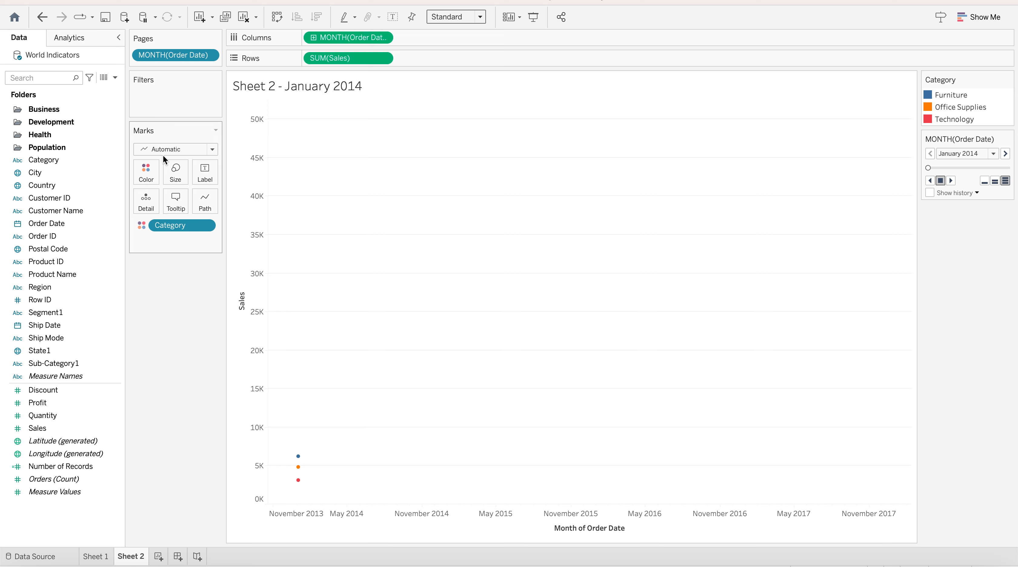
pyautogui.click(213, 150)
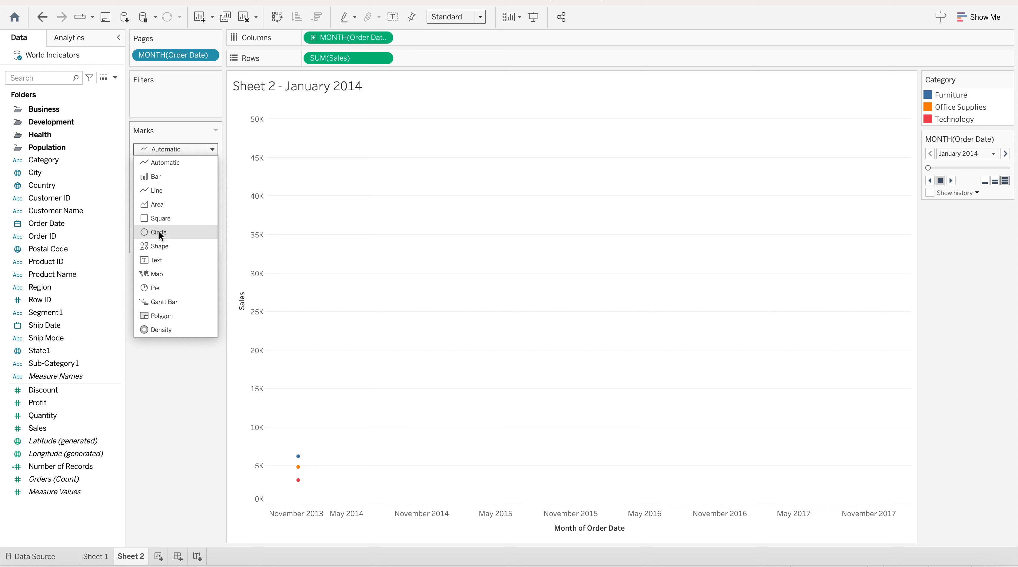
pyautogui.click(430, 260)
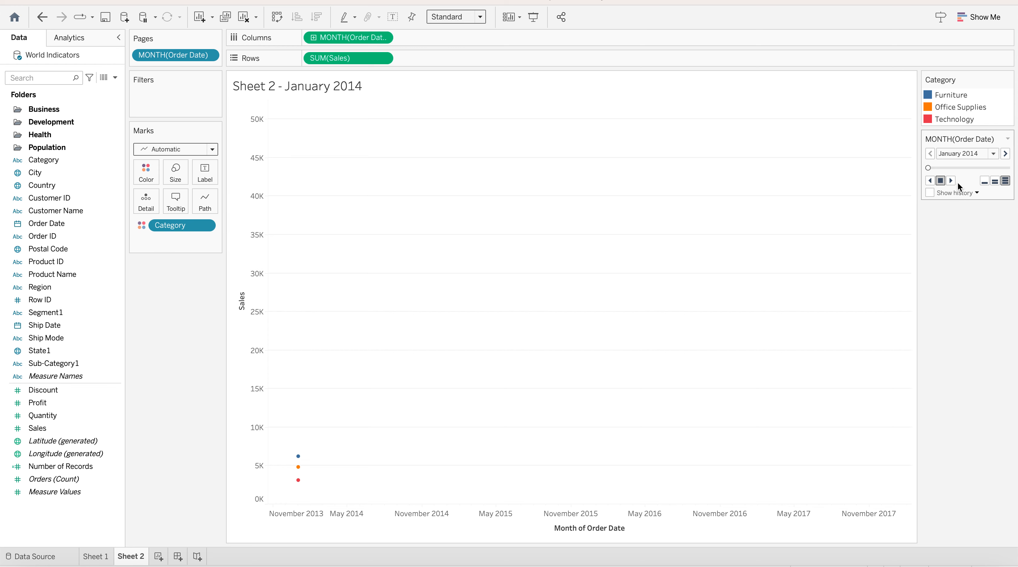
pyautogui.click(976, 192)
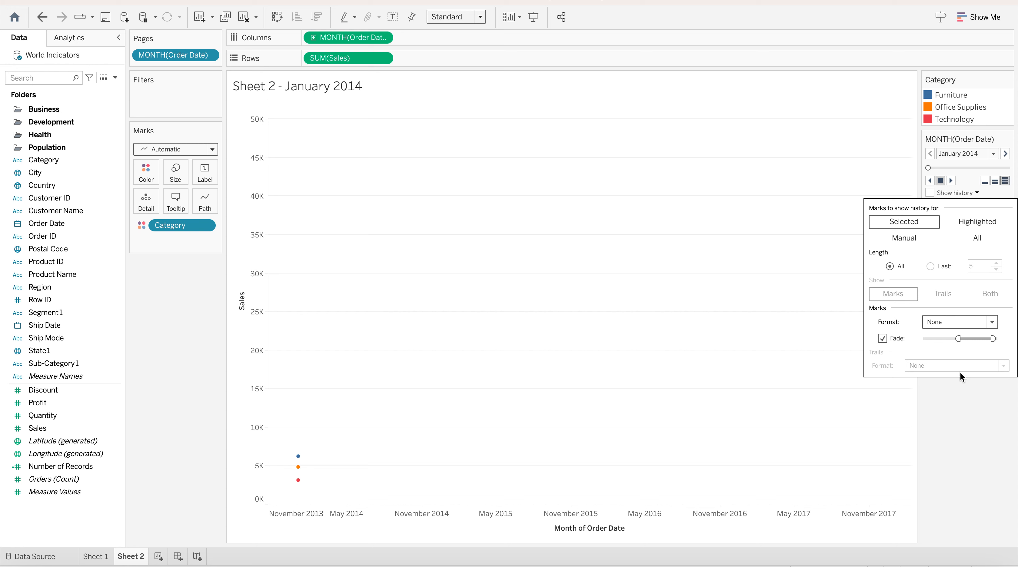
pyautogui.click(603, 325)
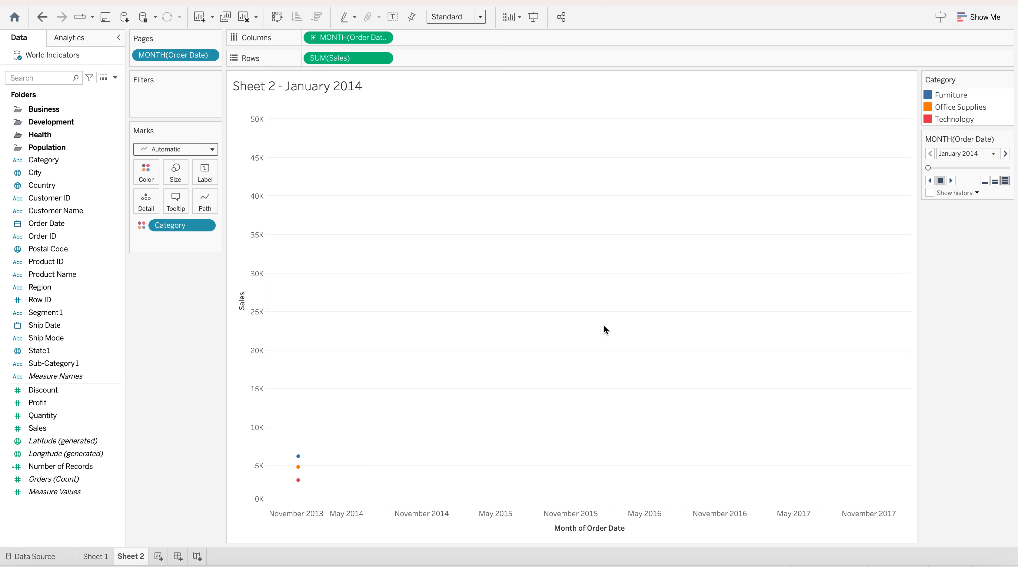
# Change the mark type of the monthly Sales chart to Circle
pyautogui.click(211, 149)
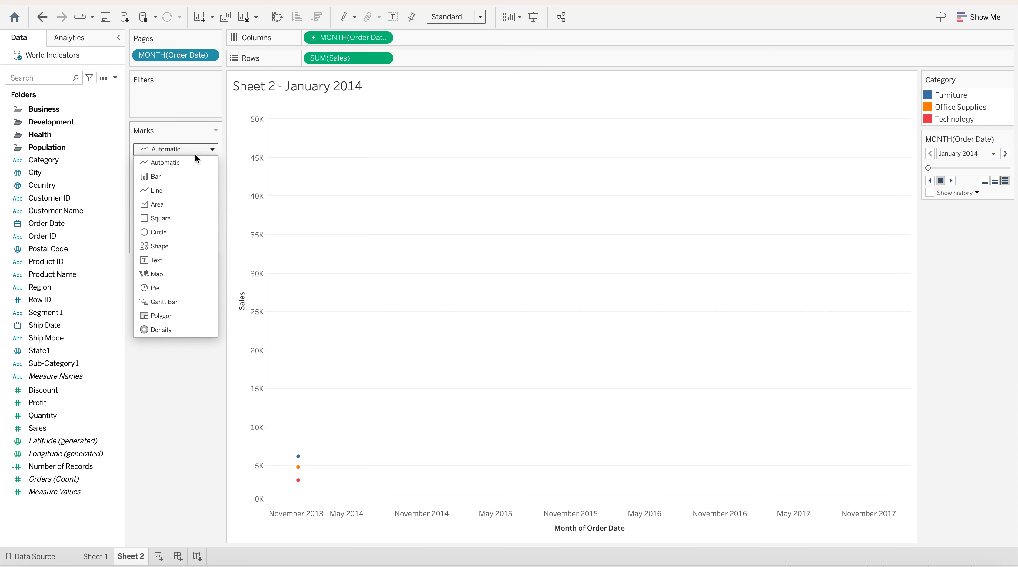
pyautogui.click(158, 232)
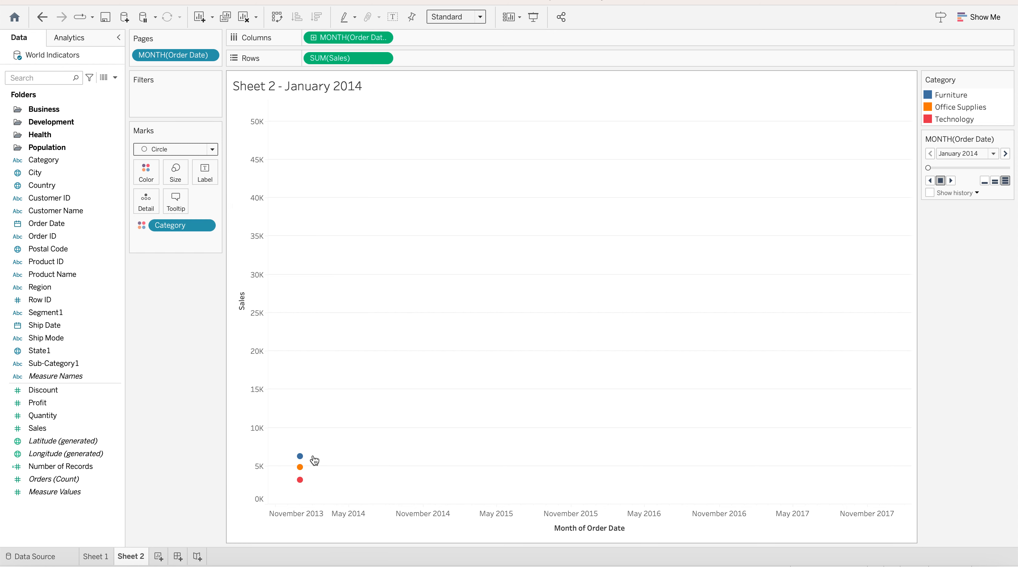
# Turn on page history for all marks in the month of Order Date control and play the months forward
pyautogui.click(977, 192)
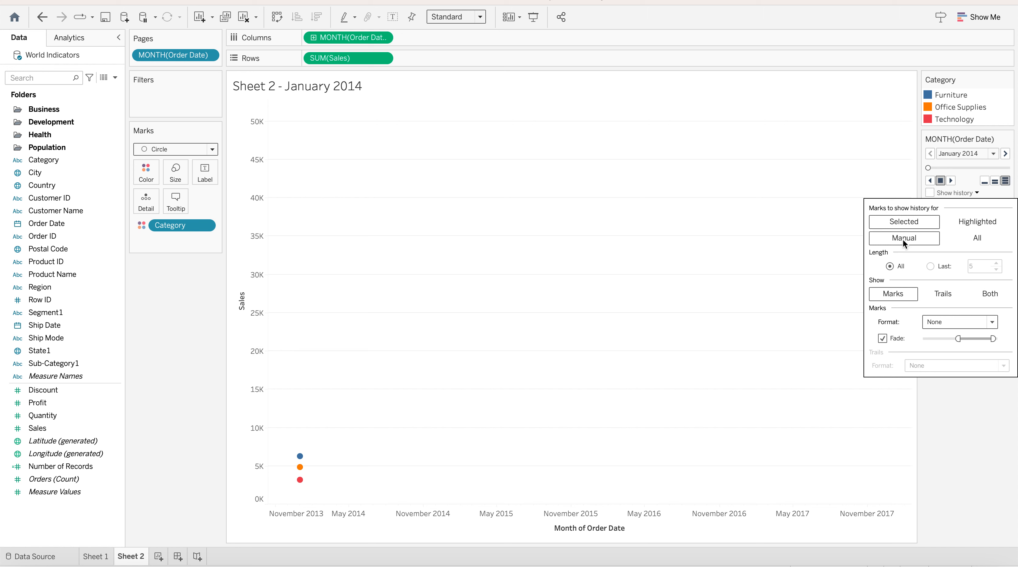
pyautogui.click(976, 238)
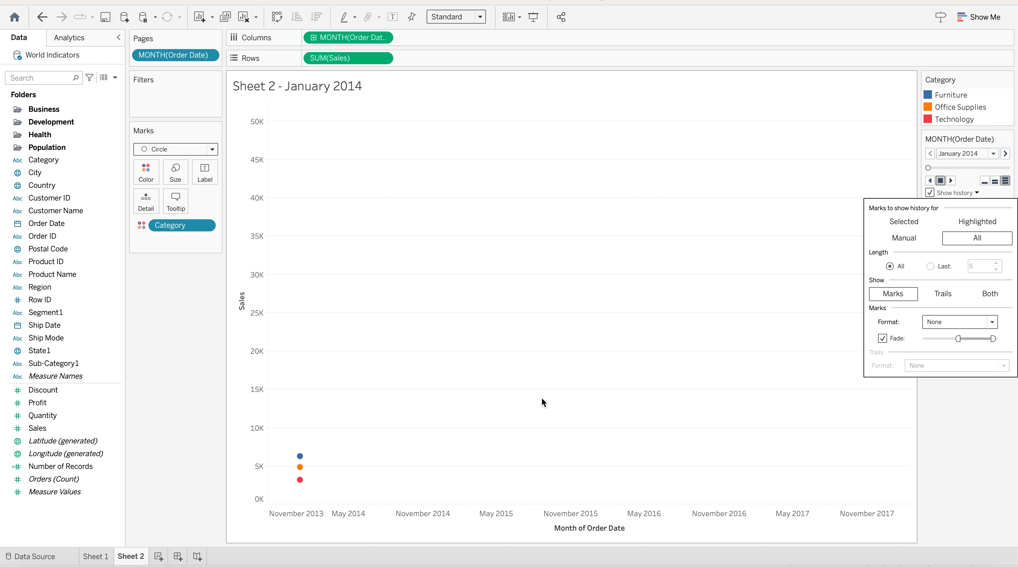
pyautogui.click(958, 409)
pyautogui.click(950, 180)
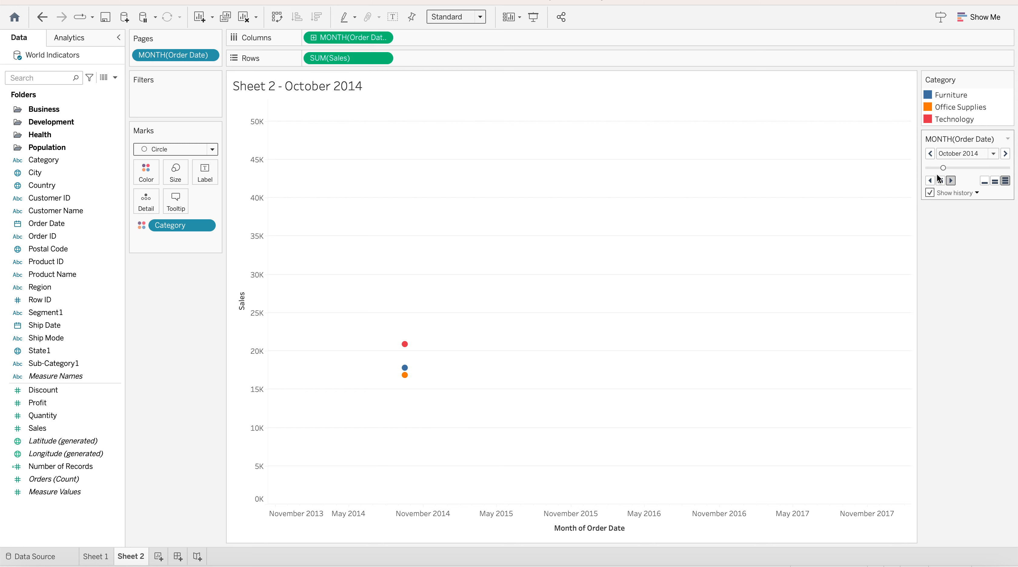
# Set the page history to show trails instead of marks
pyautogui.click(976, 192)
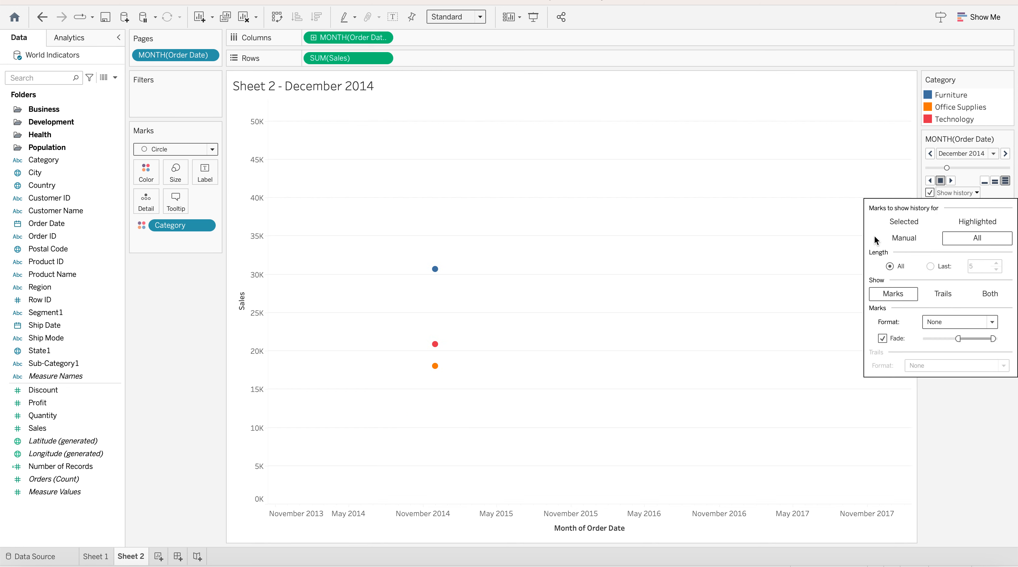
pyautogui.click(939, 292)
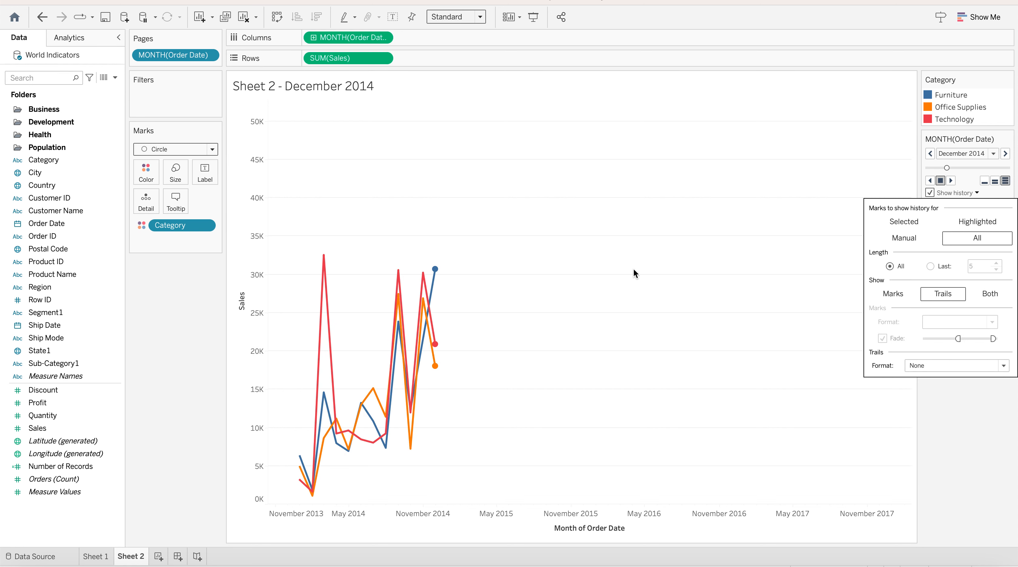
pyautogui.click(944, 406)
# Return to January 2014 and play the months forward, trying slow and normal playback before setting the fastest speed
pyautogui.moveTo(947, 167); pyautogui.dragTo(914, 168)
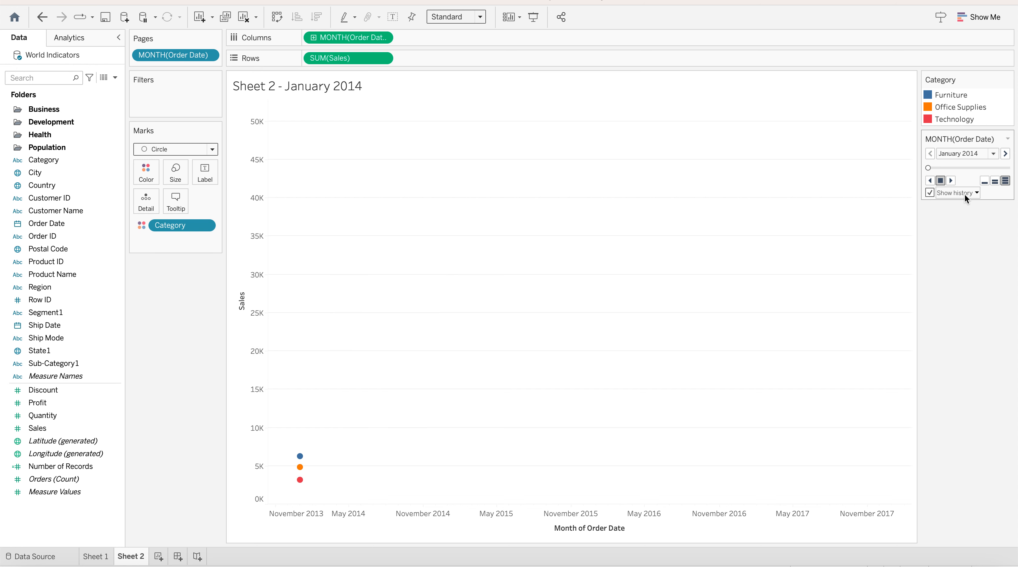
pyautogui.click(950, 180)
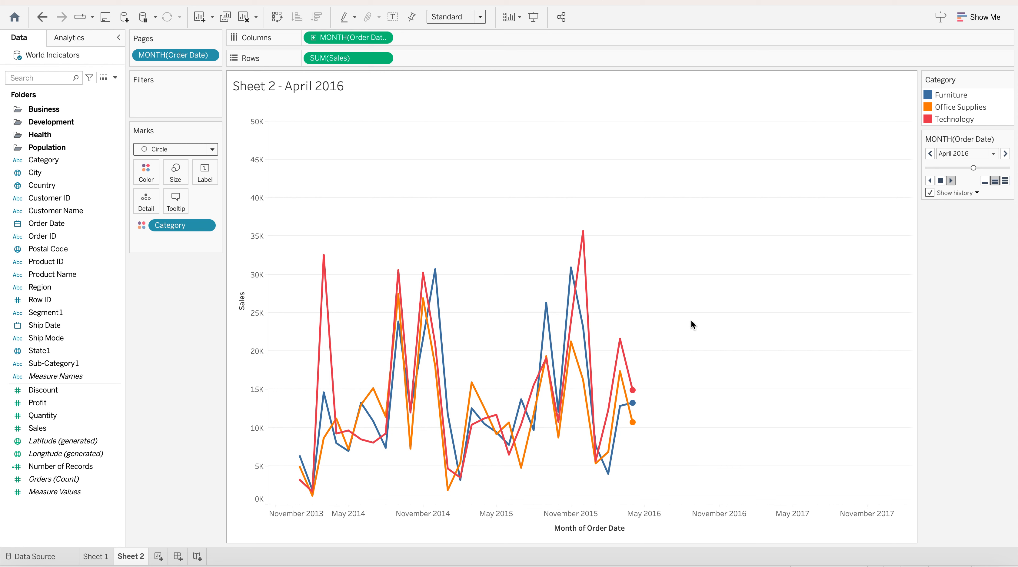
pyautogui.click(984, 181)
pyautogui.moveTo(674, 444)
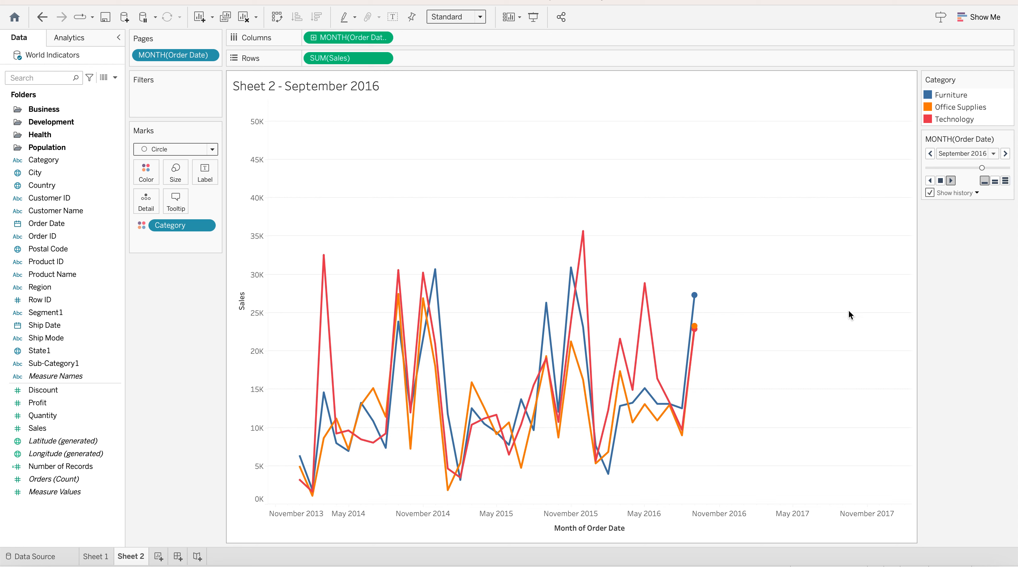
pyautogui.click(994, 181)
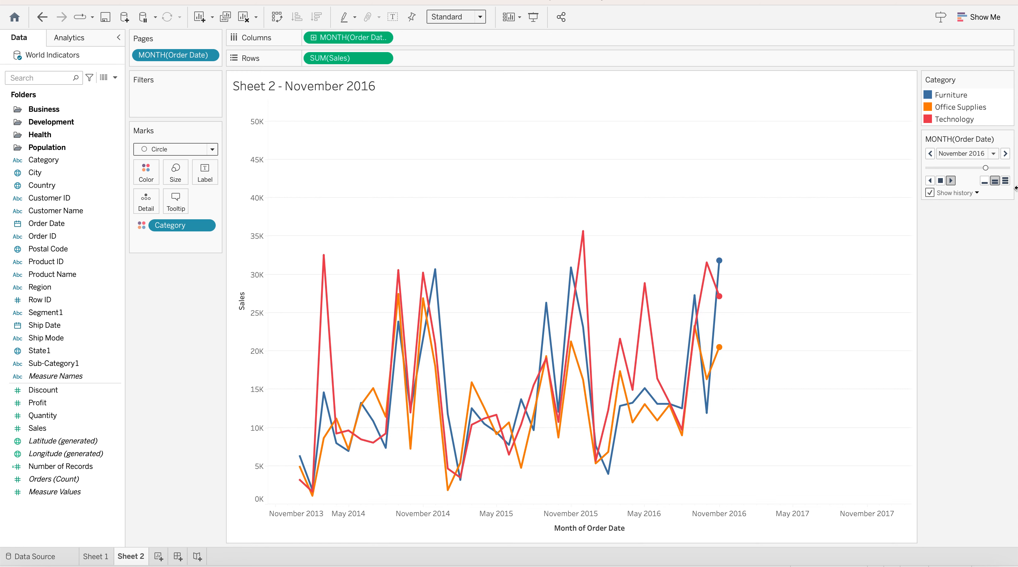
pyautogui.click(1005, 181)
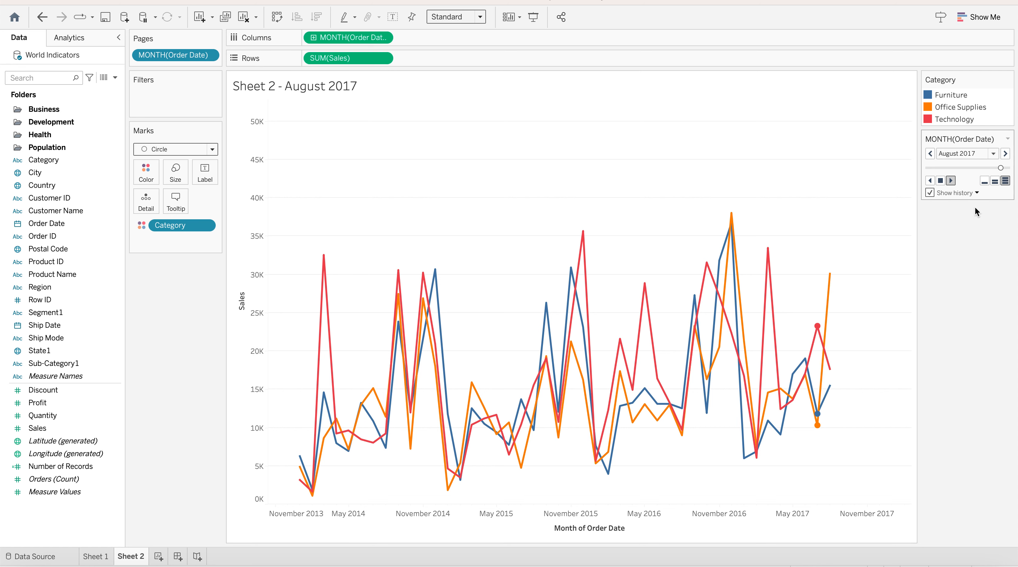
# Set the page history to show both marks and trails
pyautogui.click(973, 192)
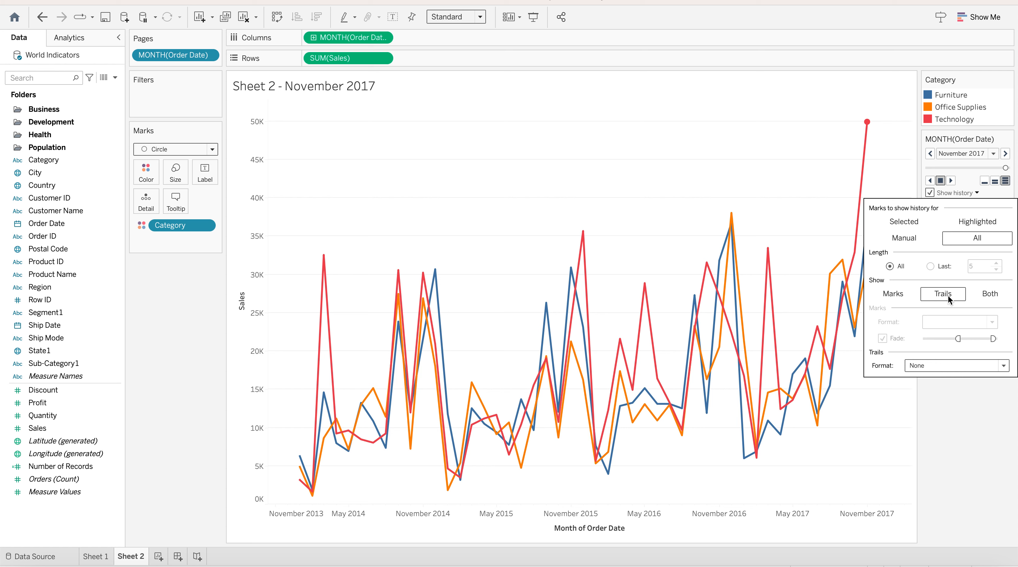
pyautogui.click(981, 439)
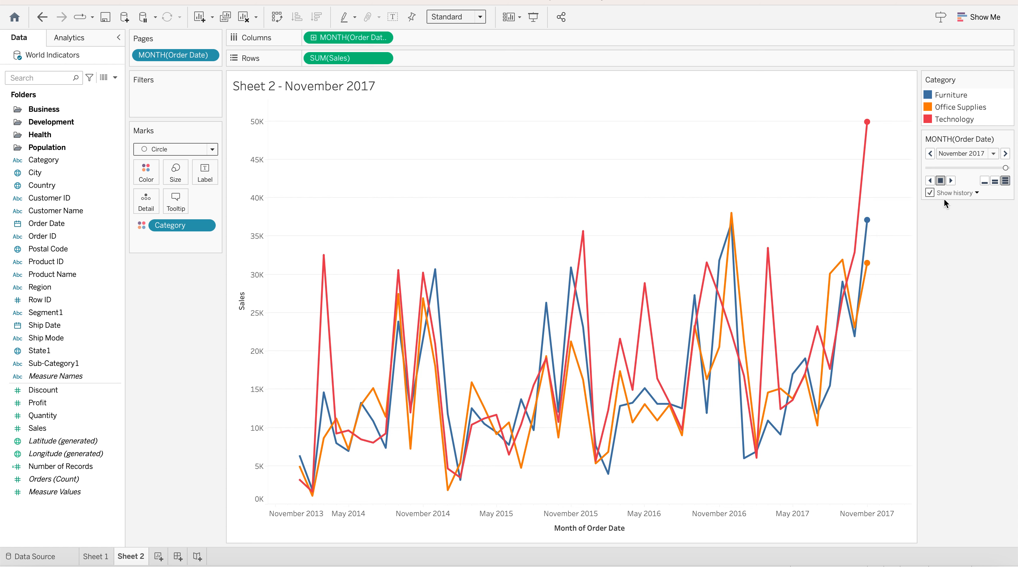
pyautogui.click(976, 192)
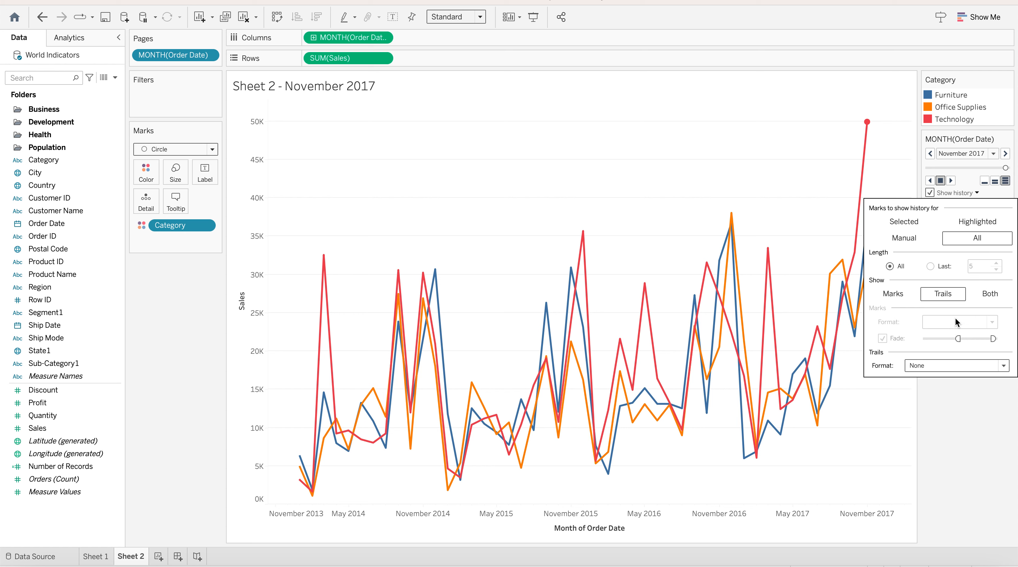
pyautogui.click(986, 298)
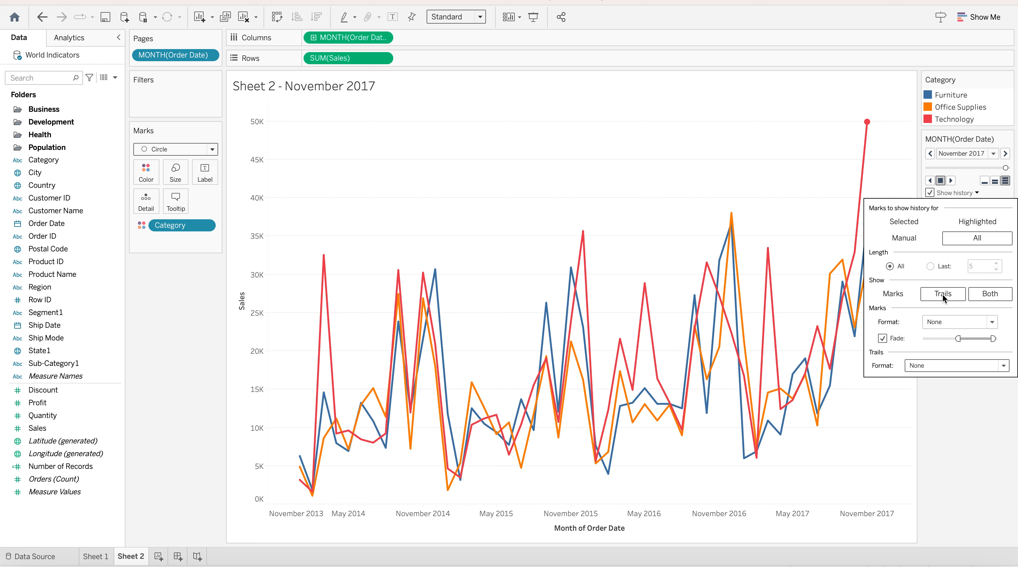
pyautogui.click(971, 390)
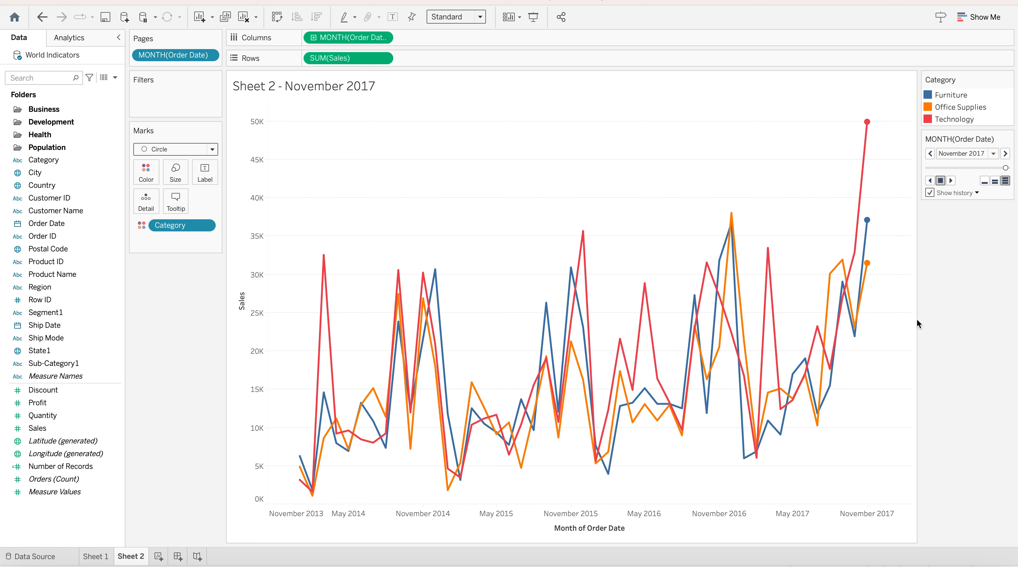
# Advance to the last month, December 2017, reset the page to January 2014 and replay the monthly Sales animation forward
pyautogui.click(949, 180)
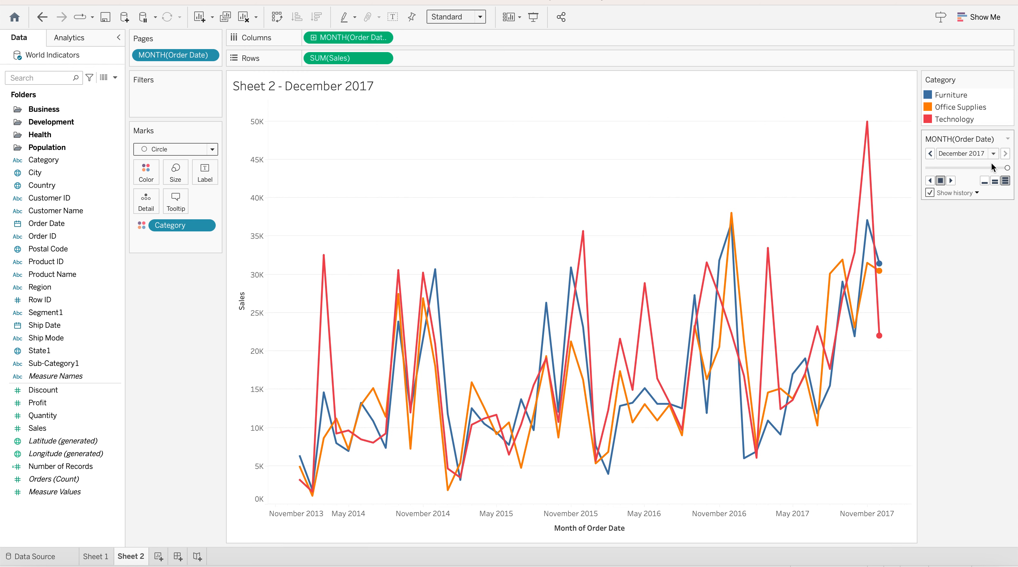
pyautogui.moveTo(1007, 169); pyautogui.dragTo(927, 181)
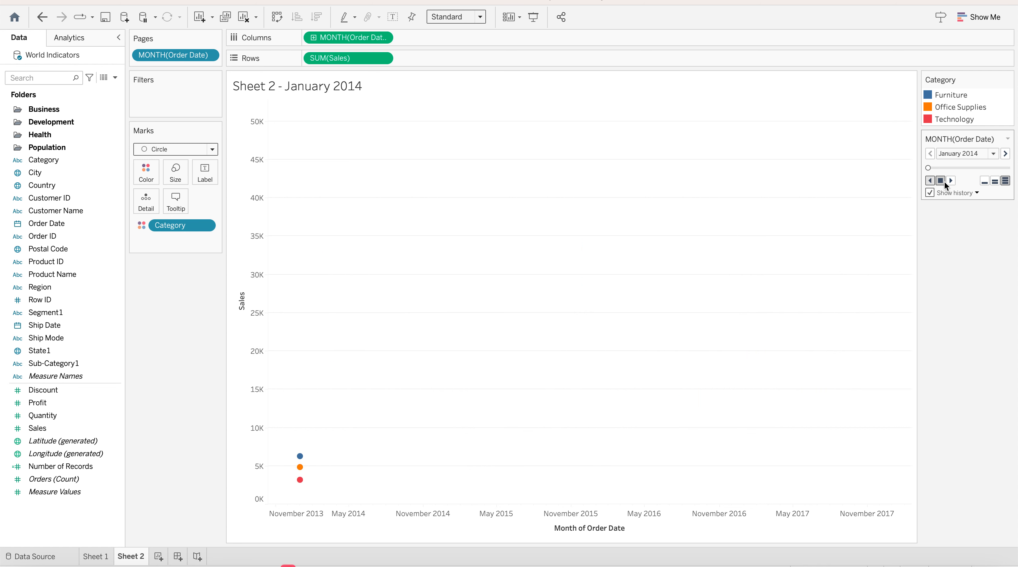
pyautogui.click(950, 181)
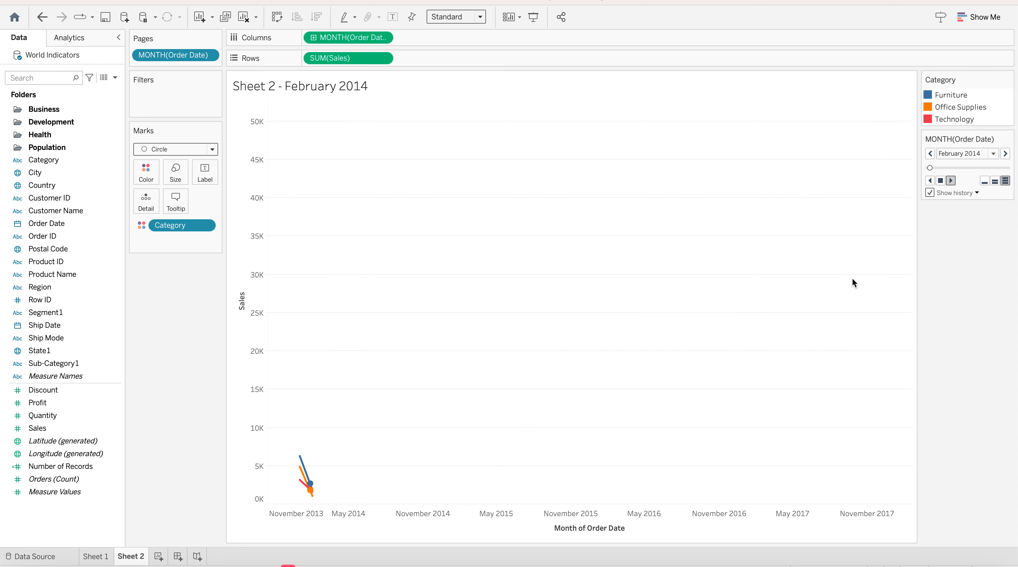